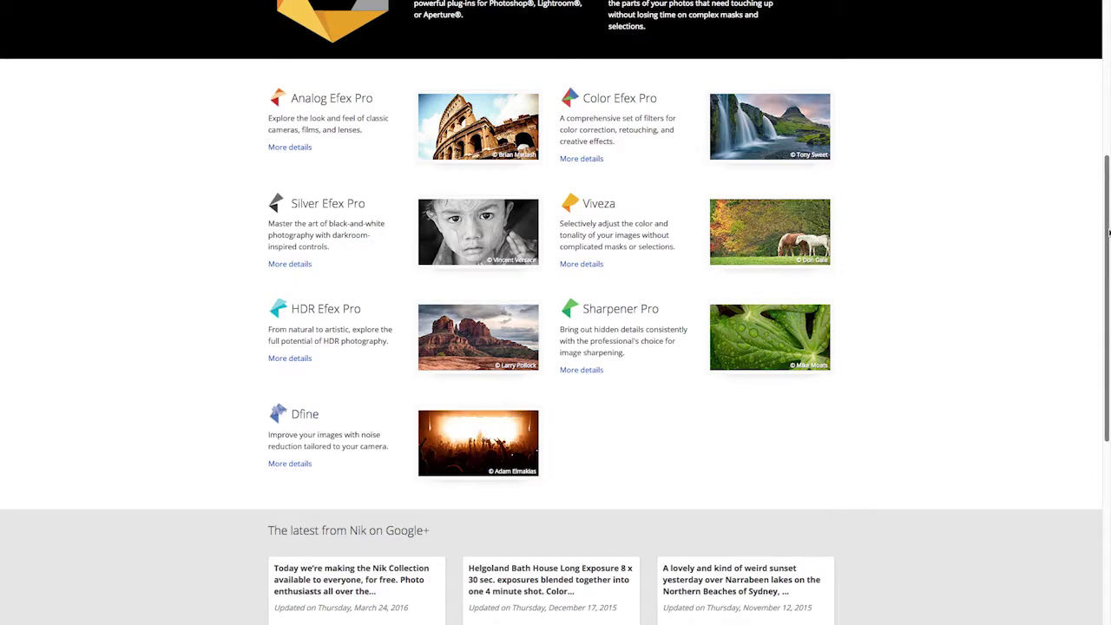
Review the Nik Collection page's plug-in list and its Mac, Windows and GPU compatibility requirements.
{"action": "left_click_drag", "start_coordinate": [1107, 236], "coordinate": [1094, 457]}
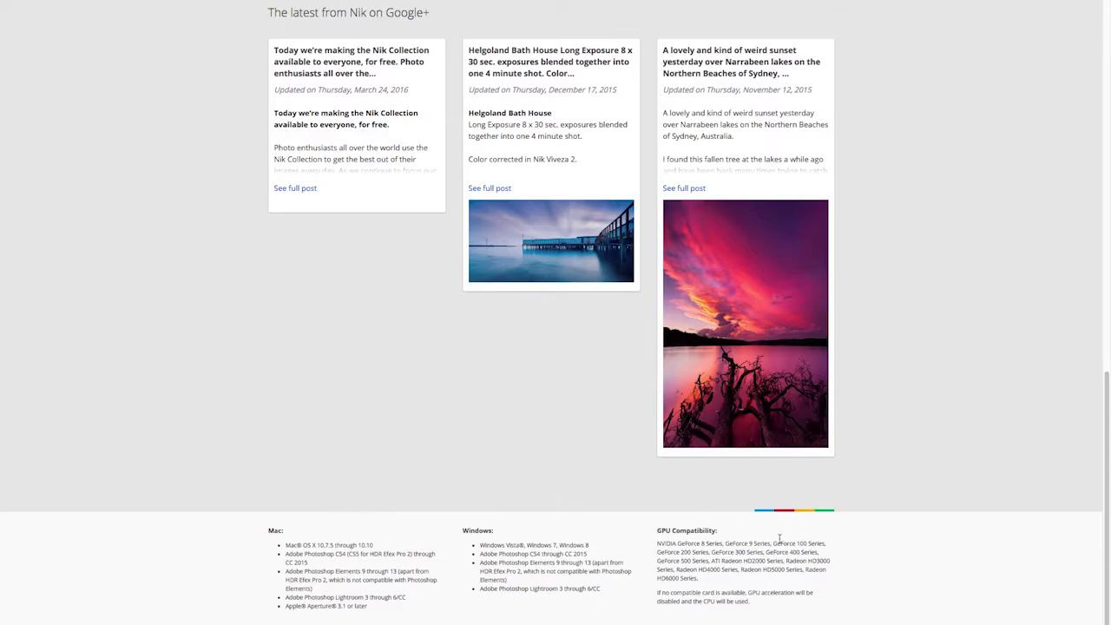
{"action": "left_click_drag", "start_coordinate": [1103, 445], "coordinate": [1010, 189]}
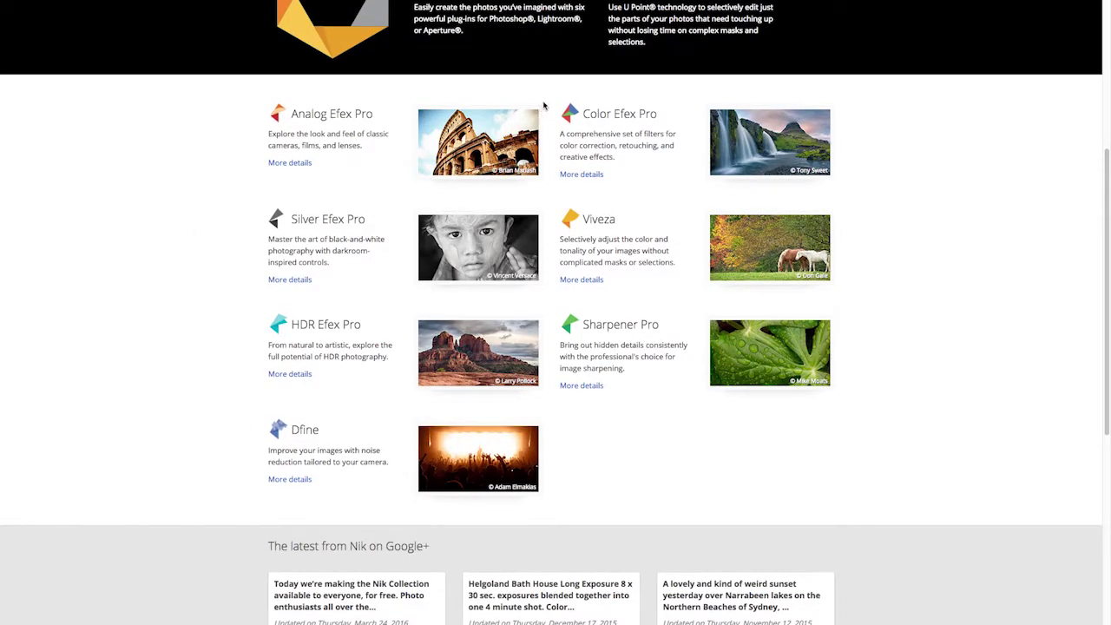
Switch to the Finder, launch Color Efex Pro 4 from the Nik Collection folder and open Building.jpg.
{"action": "key", "text": "super+Tab"}
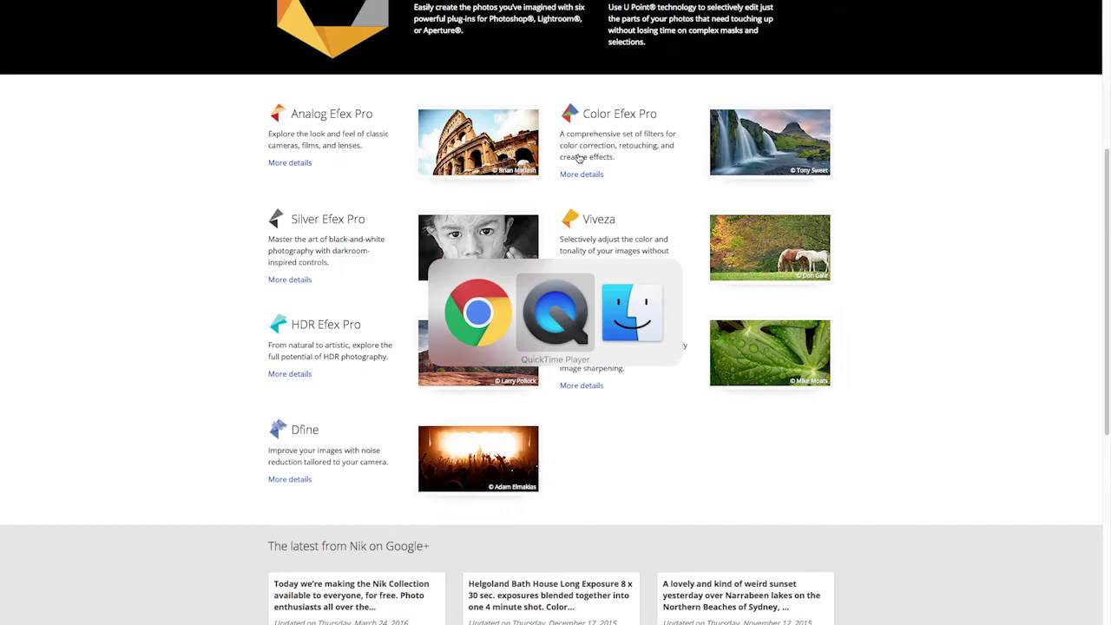
{"action": "key", "text": "super+Tab"}
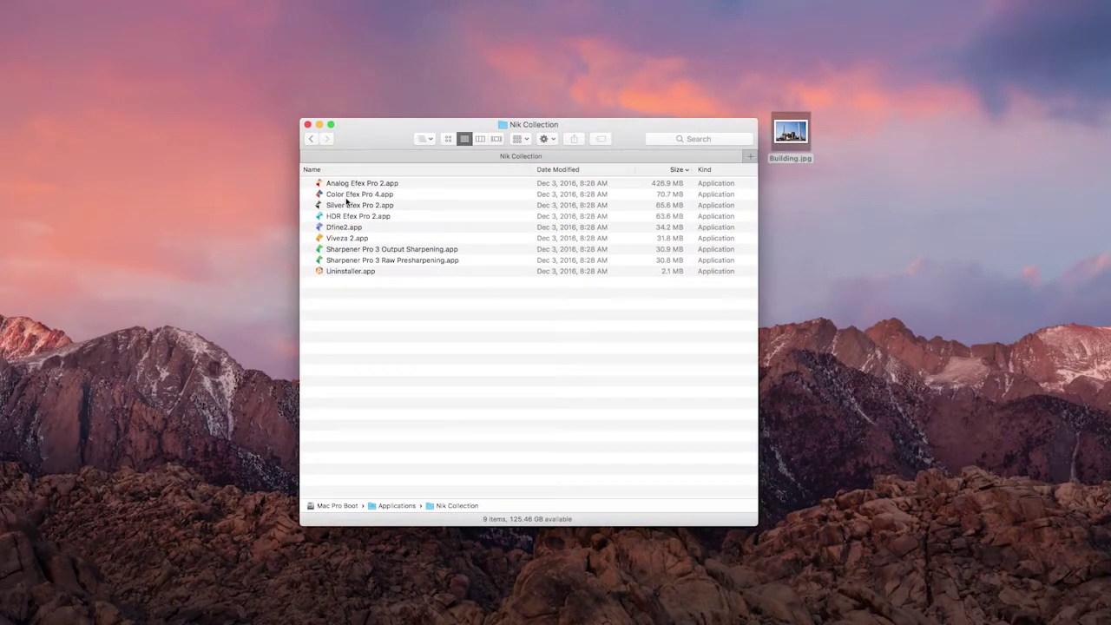
{"action": "double_click", "coordinate": [347, 195]}
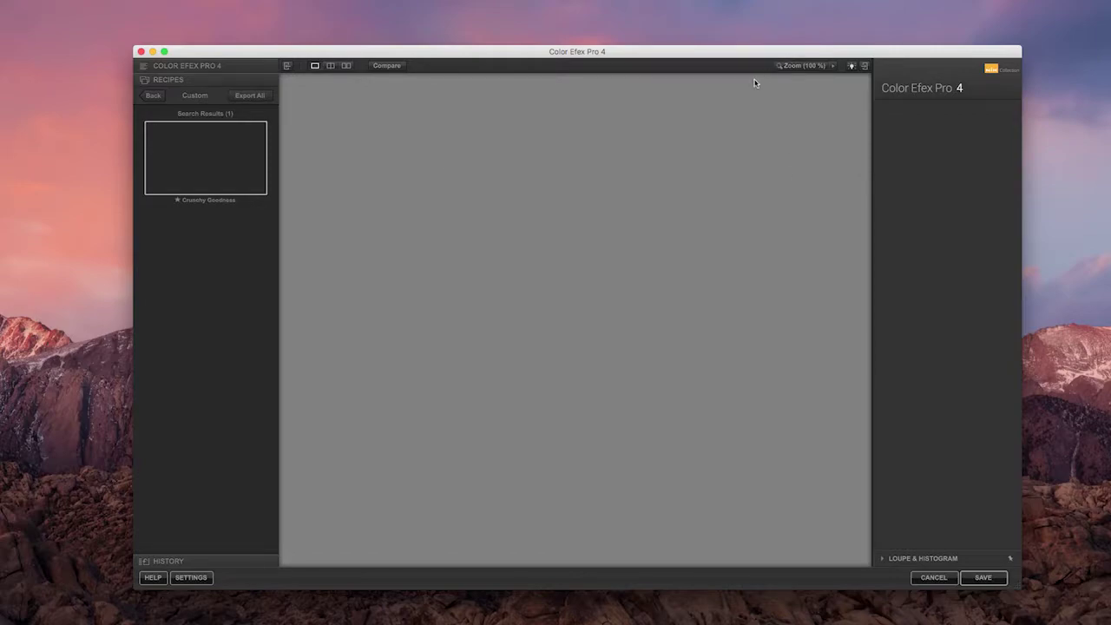
{"action": "key", "text": "super+o"}
{"action": "double_click", "coordinate": [496, 129]}
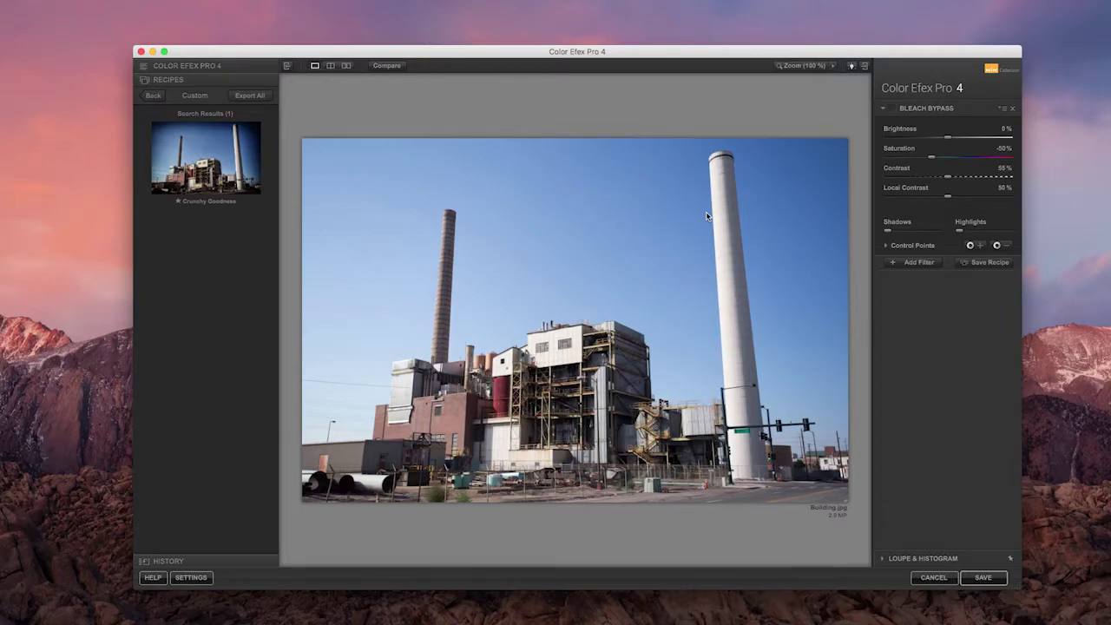
{"action": "left_click_drag", "start_coordinate": [411, 52], "coordinate": [401, 46]}
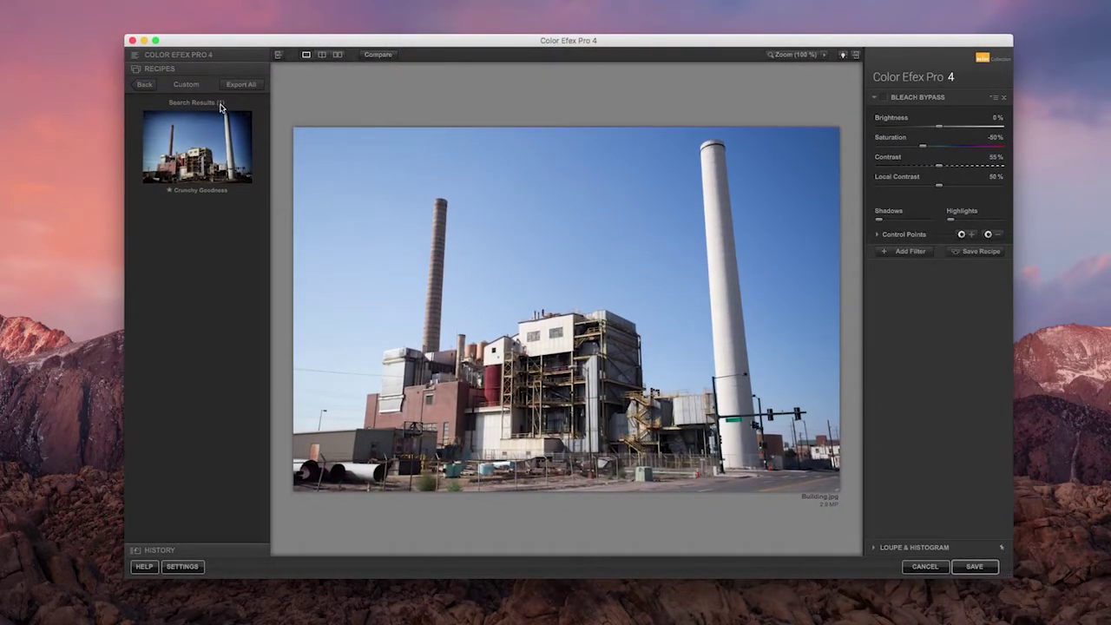
Leave the Custom recipes and browse the complete list of available filters.
{"action": "left_click", "coordinate": [144, 85]}
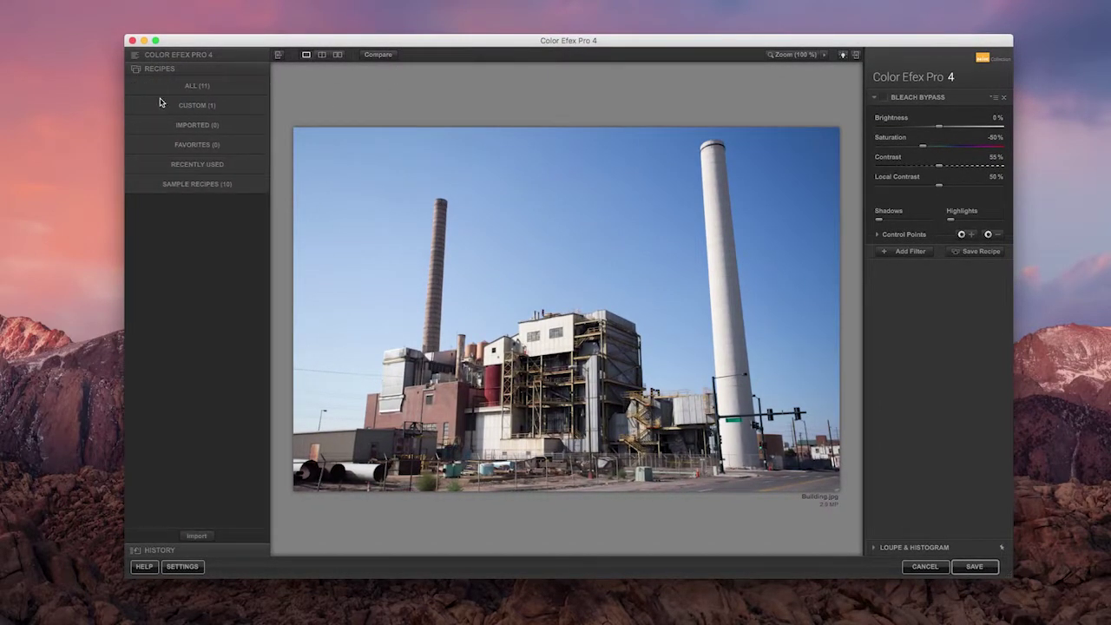
{"action": "left_click", "coordinate": [162, 56]}
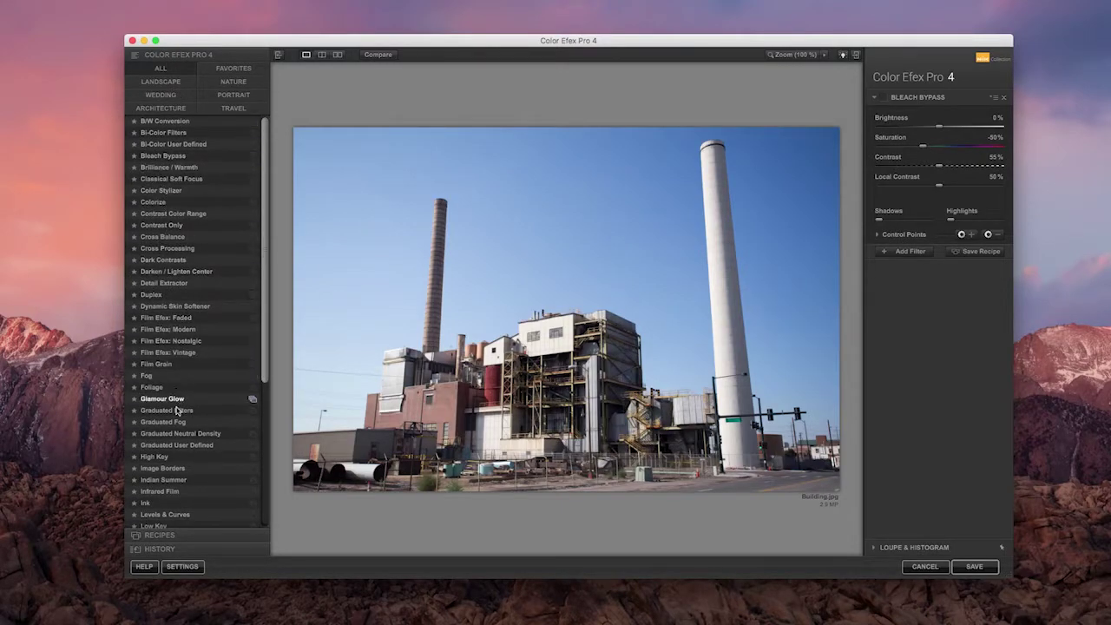
{"action": "left_click_drag", "start_coordinate": [264, 328], "coordinate": [269, 198]}
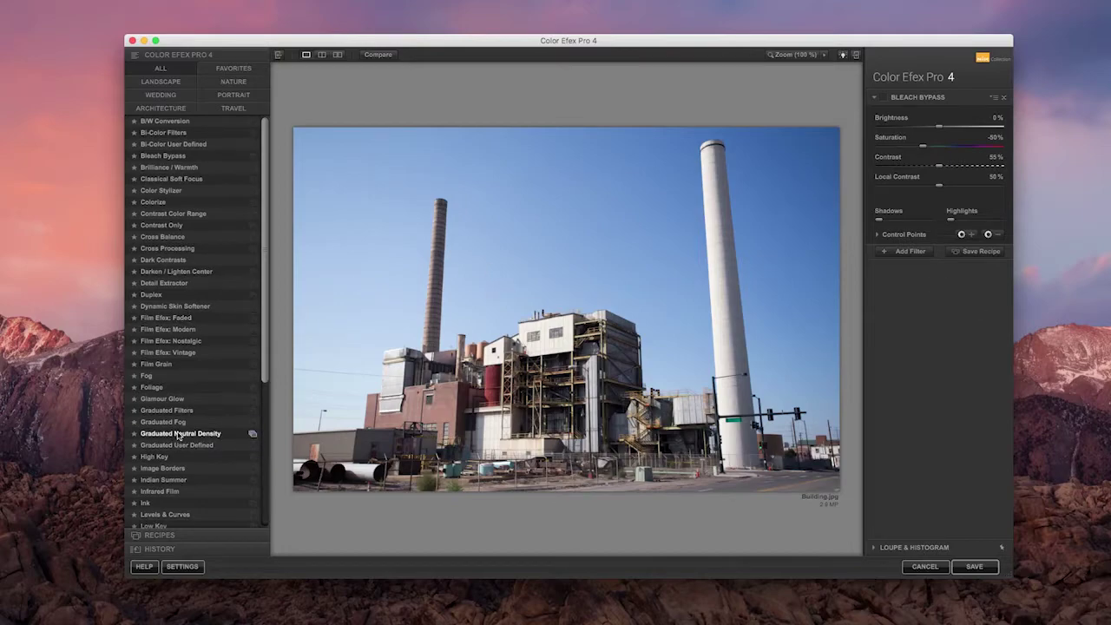
Enable the Bleach Bypass filter and set its saturation to -61% and contrast to 62%.
{"action": "left_click", "coordinate": [884, 97]}
{"action": "left_click_drag", "start_coordinate": [925, 151], "coordinate": [953, 168]}
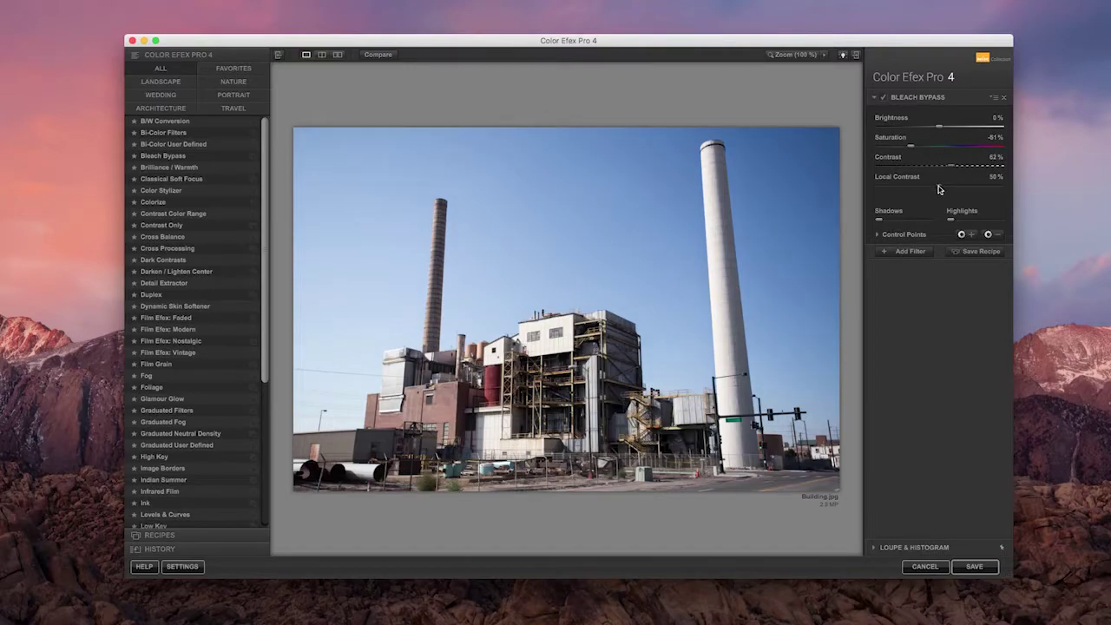
Try a positive control point near the building's yellow stairs, sized 34% with 56% opacity, and delete the point.
{"action": "left_click", "coordinate": [877, 235]}
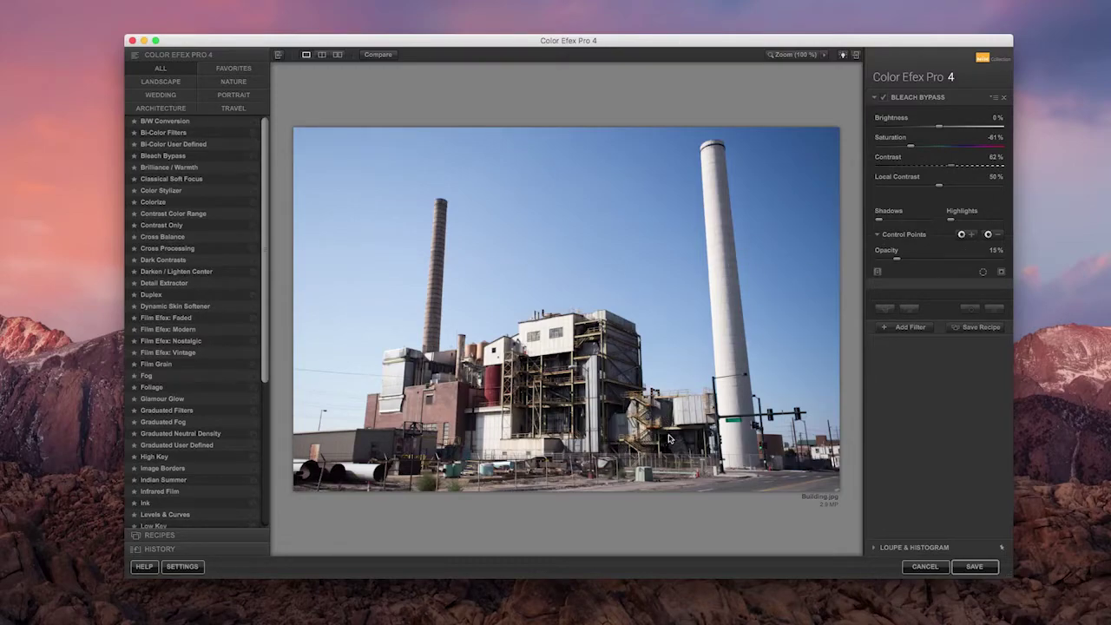
{"action": "left_click", "coordinate": [971, 235]}
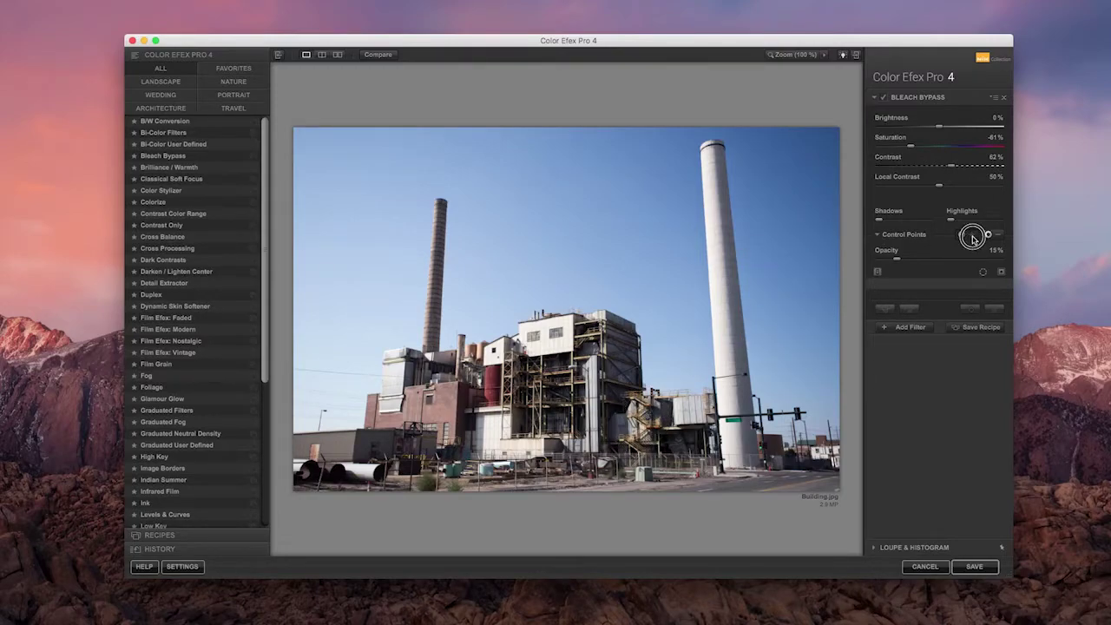
{"action": "left_click", "coordinate": [662, 415]}
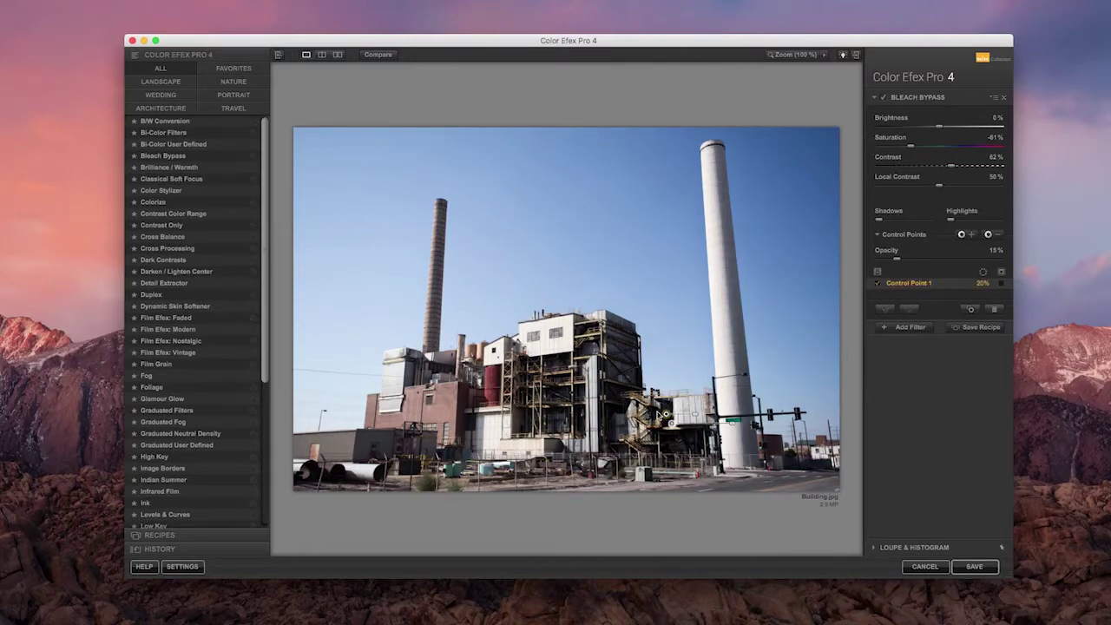
{"action": "left_click_drag", "start_coordinate": [697, 419], "coordinate": [702, 416]}
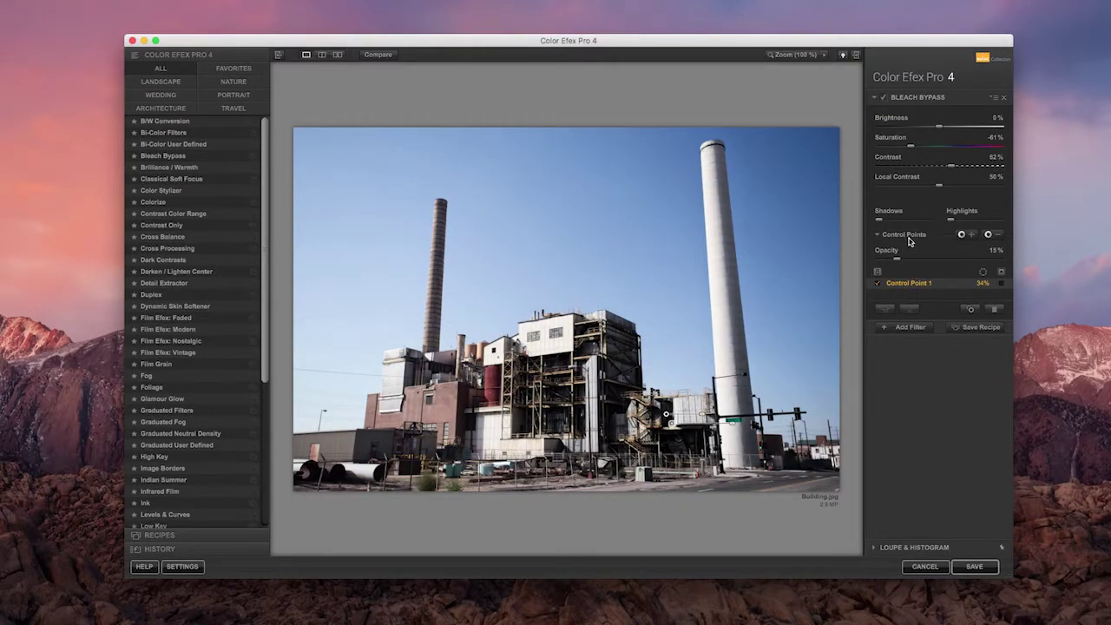
{"action": "left_click_drag", "start_coordinate": [898, 263], "coordinate": [953, 259]}
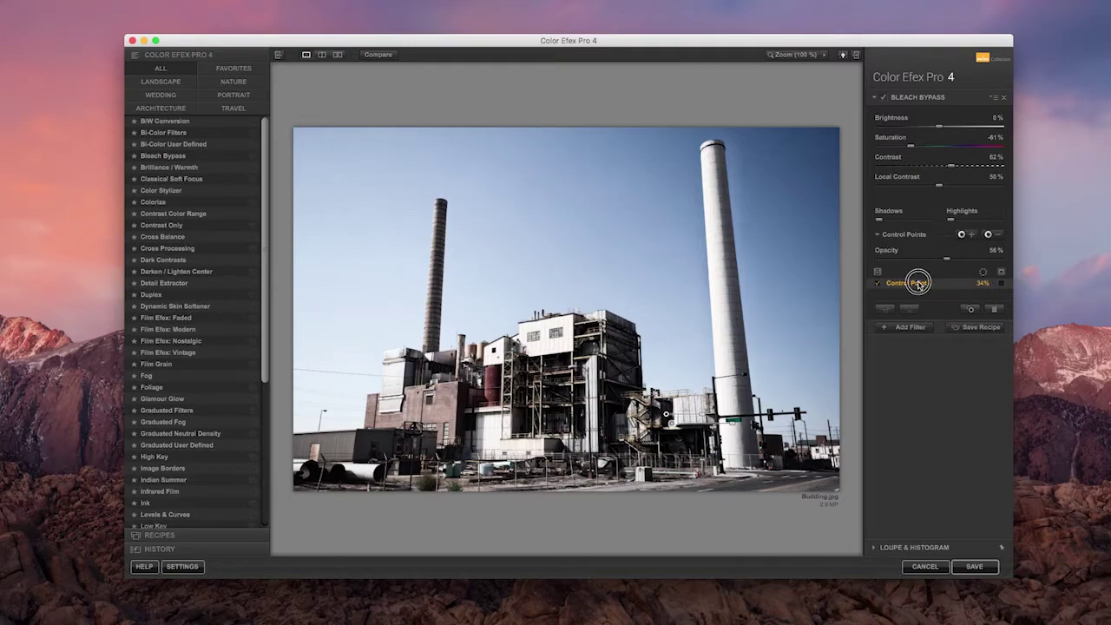
{"action": "left_click", "coordinate": [993, 309]}
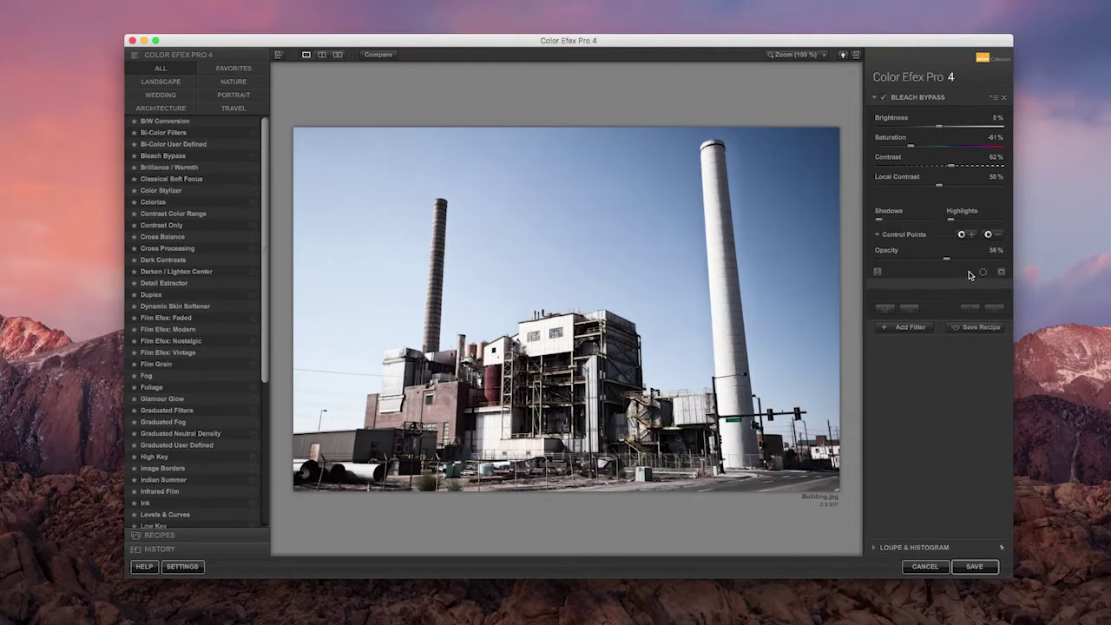
Raise the Bleach Bypass opacity to 100% and place two negative control points in the sky, sized 85% and 66%.
{"action": "left_click_drag", "start_coordinate": [946, 258], "coordinate": [1004, 251]}
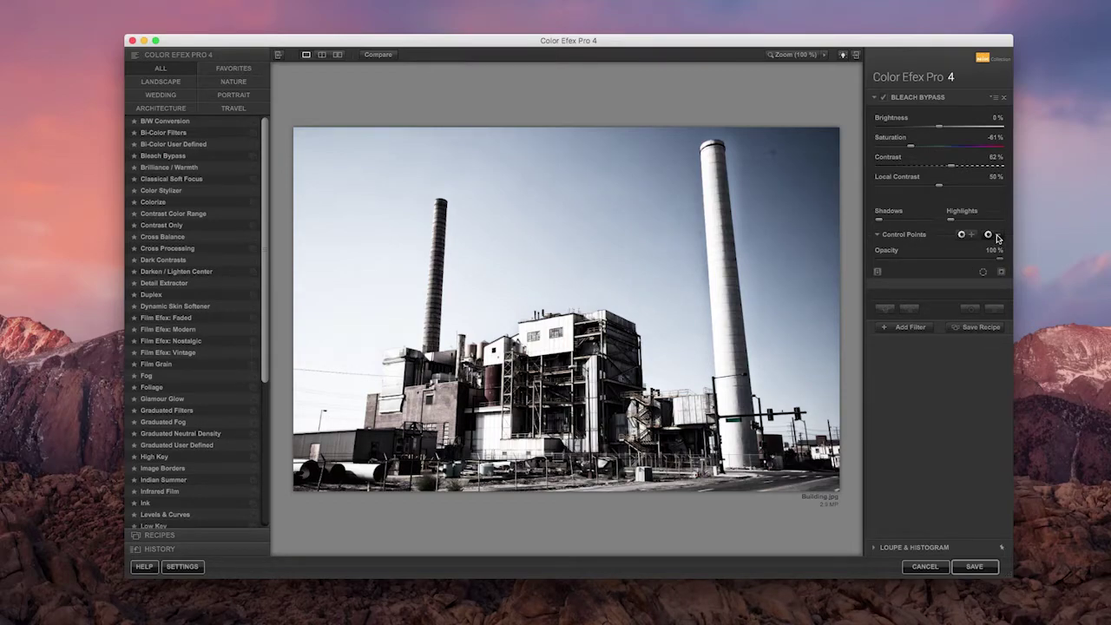
{"action": "left_click", "coordinate": [774, 155]}
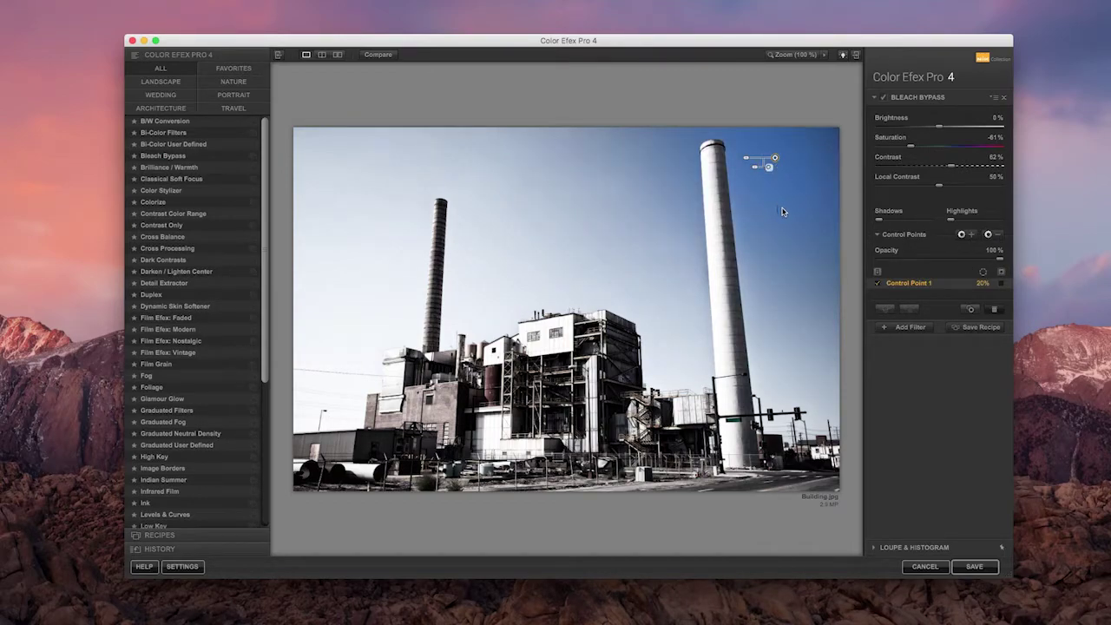
{"action": "mouse_move", "coordinate": [747, 162]}
{"action": "left_mouse_down"}
{"action": "mouse_move", "coordinate": [713, 162]}
{"action": "mouse_move", "coordinate": [726, 168]}
{"action": "left_mouse_up"}
{"action": "left_click", "coordinate": [988, 234]}
{"action": "left_click", "coordinate": [377, 219]}
{"action": "left_click_drag", "start_coordinate": [409, 227], "coordinate": [378, 251]}
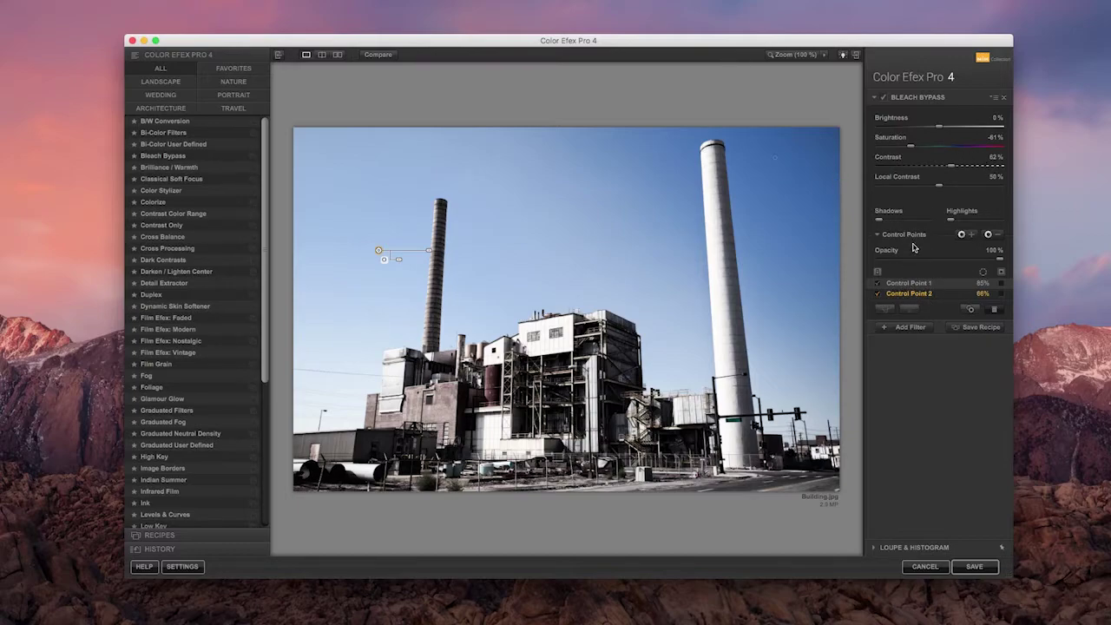
Reduce the Bleach Bypass opacity to about 52% and close Color Efex Pro without saving the edit.
{"action": "left_click_drag", "start_coordinate": [999, 262], "coordinate": [941, 265]}
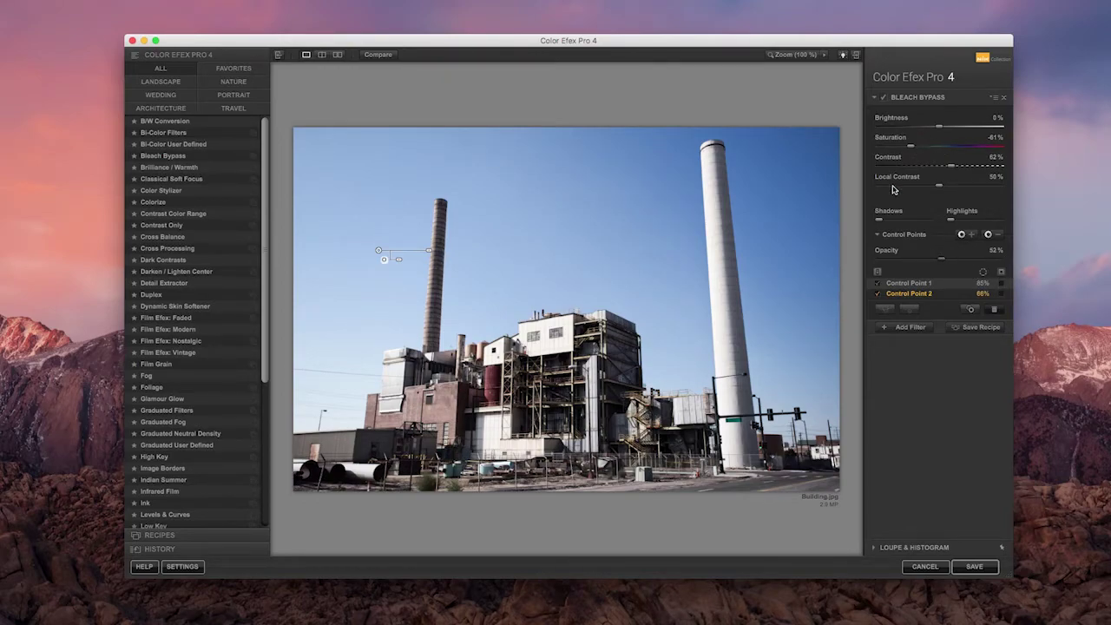
{"action": "mouse_move", "coordinate": [945, 263]}
{"action": "left_mouse_down"}
{"action": "mouse_move", "coordinate": [928, 263]}
{"action": "mouse_move", "coordinate": [950, 268]}
{"action": "left_mouse_up"}
{"action": "left_click", "coordinate": [925, 566]}
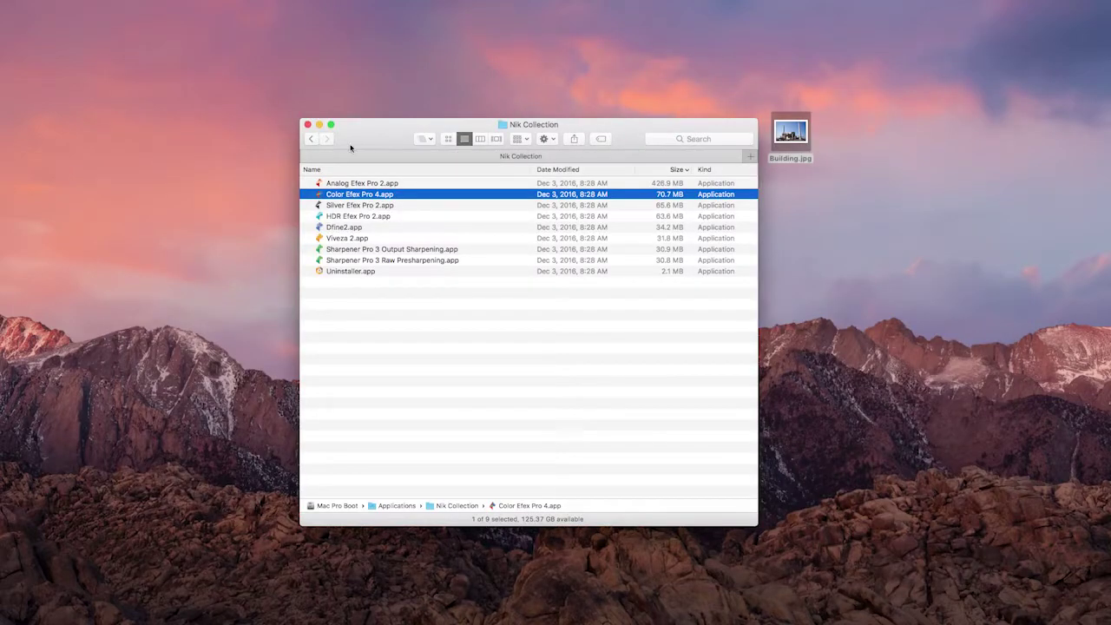
Launch Silver Efex Pro 2 and open Building.jpg from the Desktop folder.
{"action": "double_click", "coordinate": [356, 205]}
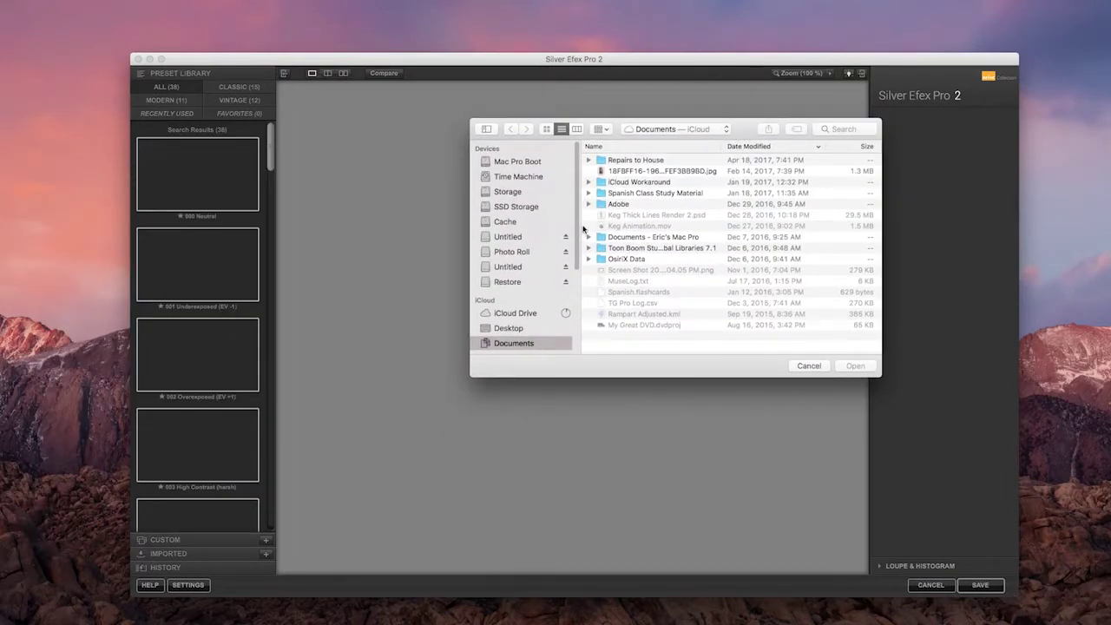
{"action": "left_click", "coordinate": [508, 328]}
{"action": "double_click", "coordinate": [629, 159]}
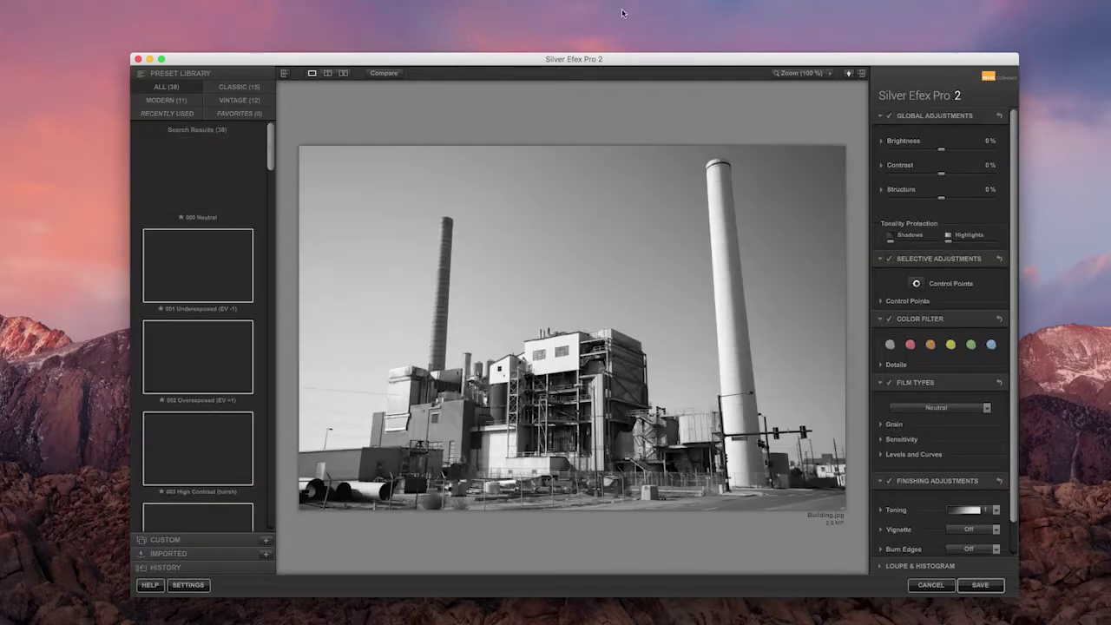
Apply the 005 High Structure (harsh) preset to the photo and close Silver Efex Pro.
{"action": "left_click_drag", "start_coordinate": [271, 155], "coordinate": [268, 193]}
{"action": "left_click", "coordinate": [198, 346]}
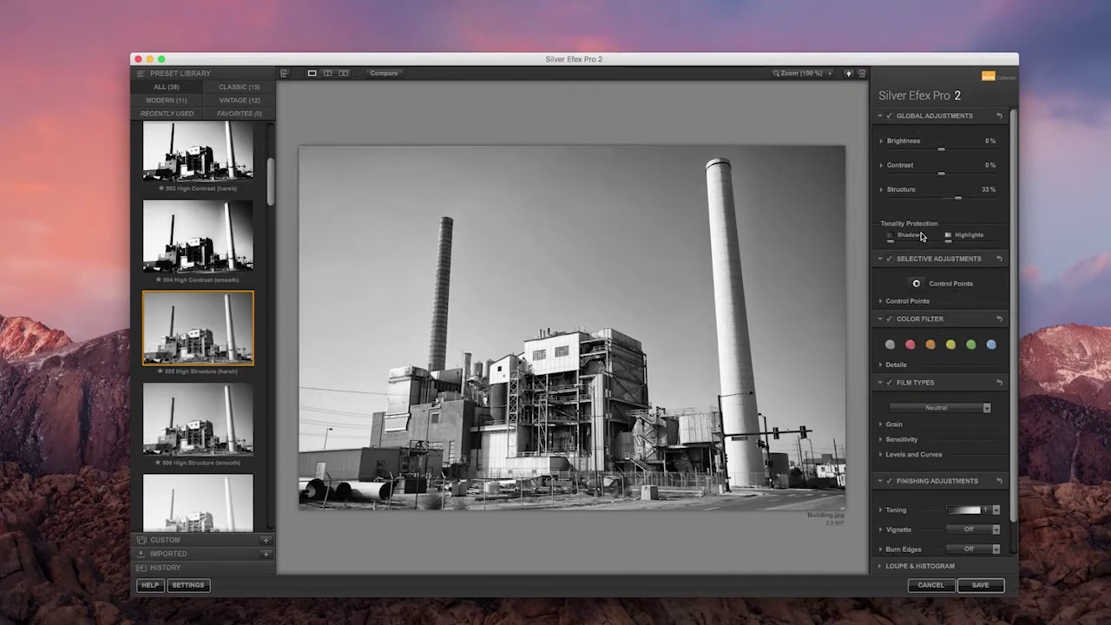
{"action": "mouse_move", "coordinate": [1013, 237]}
{"action": "left_mouse_down"}
{"action": "mouse_move", "coordinate": [1012, 266]}
{"action": "mouse_move", "coordinate": [1018, 220]}
{"action": "left_mouse_up"}
{"action": "mouse_move", "coordinate": [650, 63]}
{"action": "left_mouse_down"}
{"action": "mouse_move", "coordinate": [650, 75]}
{"action": "mouse_move", "coordinate": [655, 51]}
{"action": "left_mouse_up"}
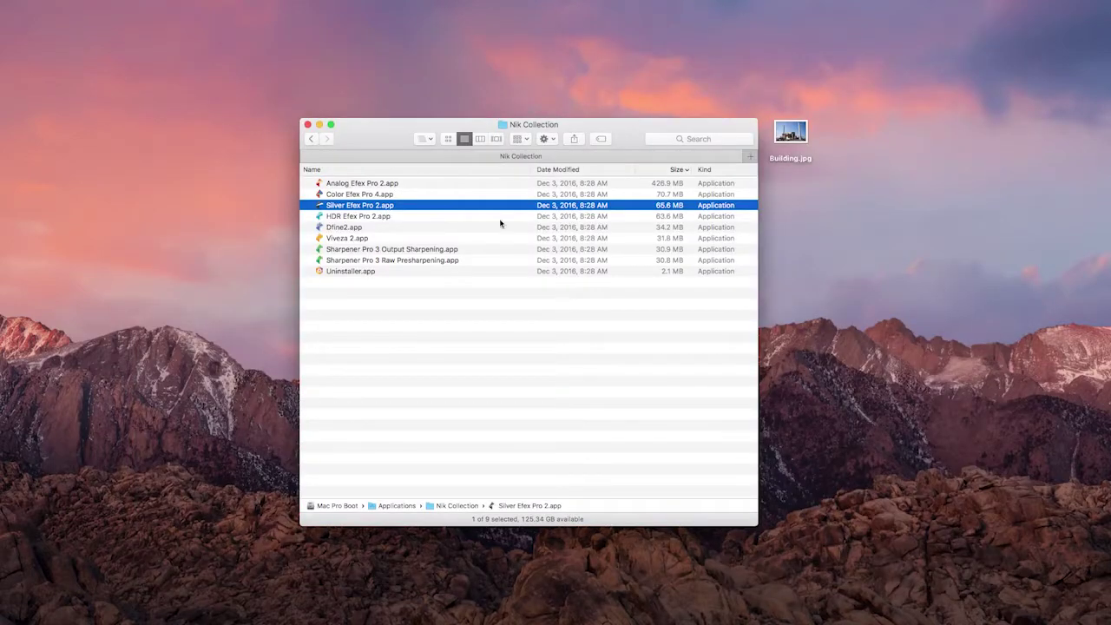
Launch HDR Efex Pro 2 with the Building photo and apply the 07 - Bright preset.
{"action": "left_click", "coordinate": [413, 272]}
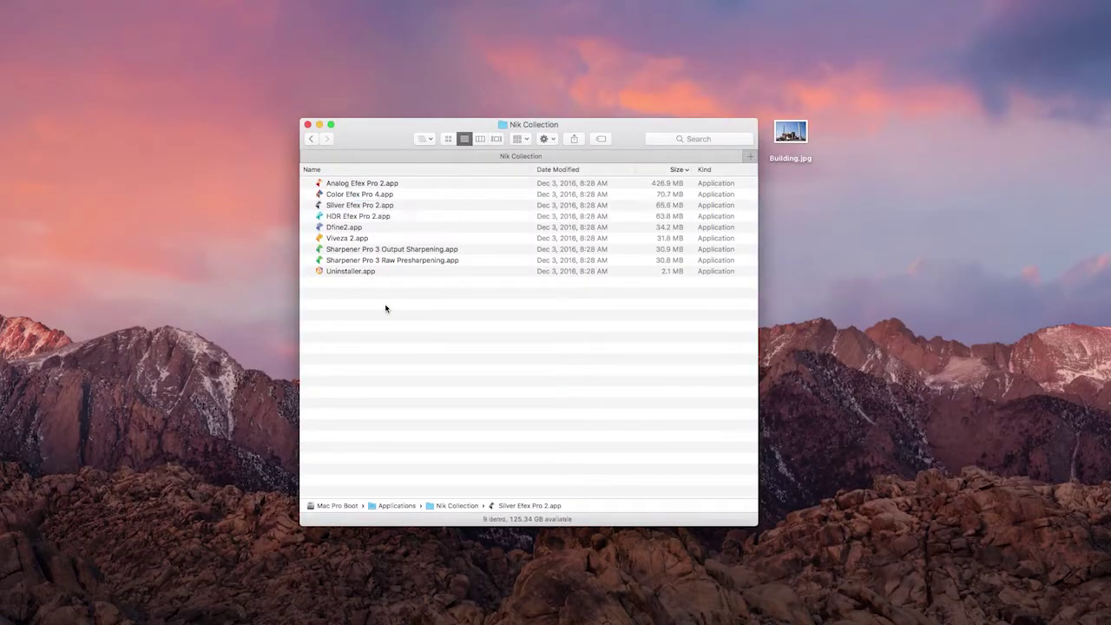
{"action": "double_click", "coordinate": [344, 218]}
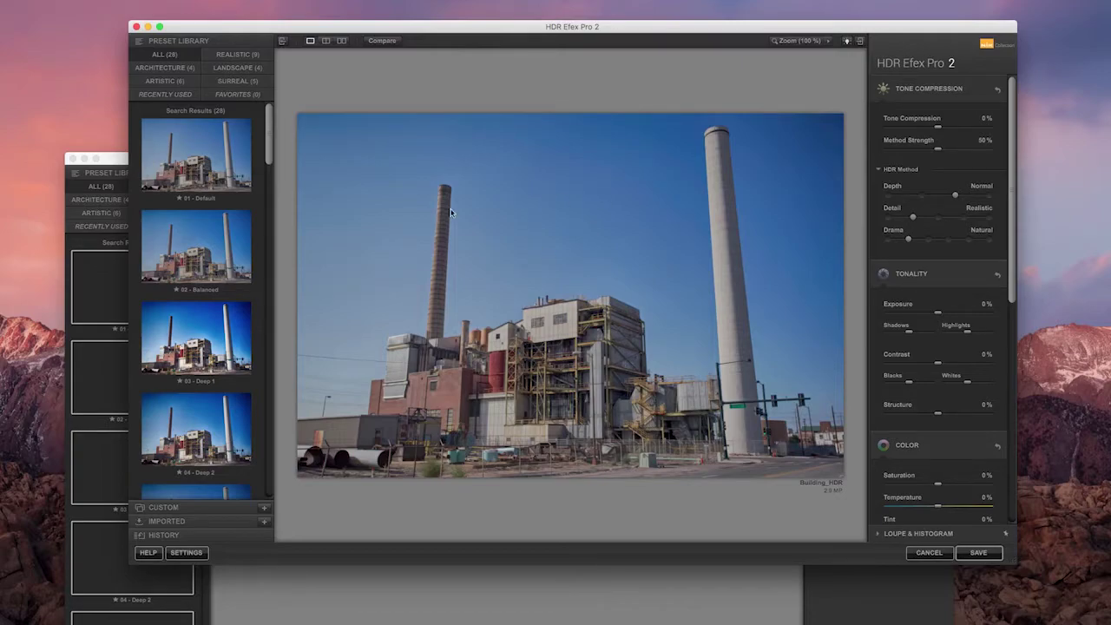
{"action": "left_click_drag", "start_coordinate": [269, 156], "coordinate": [255, 211]}
{"action": "left_click", "coordinate": [209, 327]}
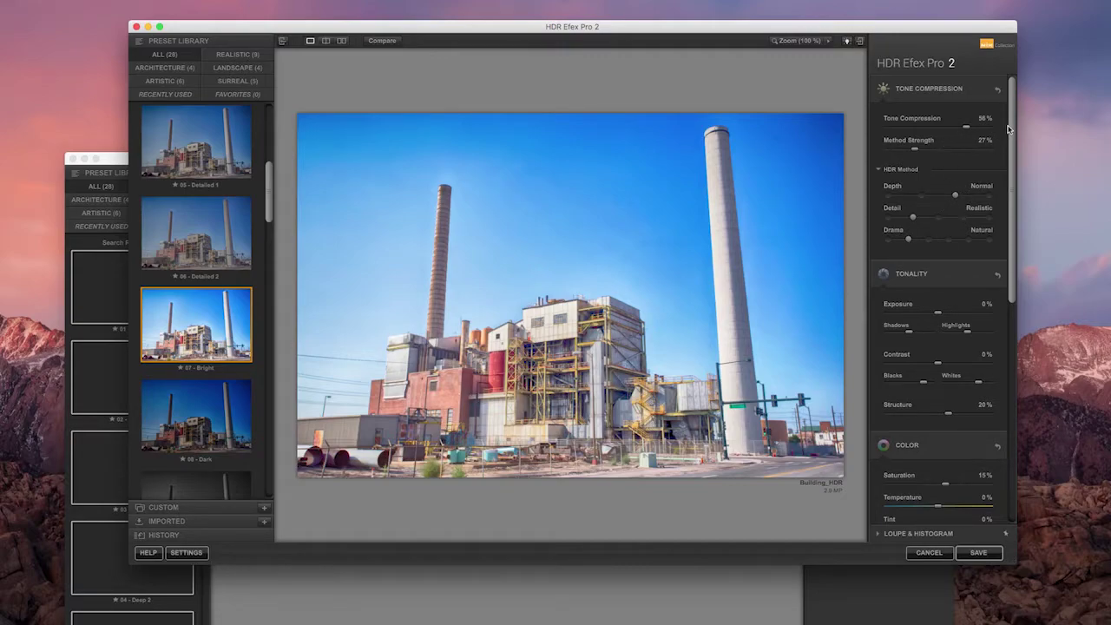
Set the tone compression to 41% and the HDR method's depth to Subtle.
{"action": "left_click_drag", "start_coordinate": [1011, 126], "coordinate": [1010, 113]}
{"action": "left_click_drag", "start_coordinate": [1011, 114], "coordinate": [1009, 109]}
{"action": "mouse_move", "coordinate": [968, 128]}
{"action": "left_mouse_down"}
{"action": "mouse_move", "coordinate": [945, 129]}
{"action": "mouse_move", "coordinate": [962, 126]}
{"action": "left_mouse_up"}
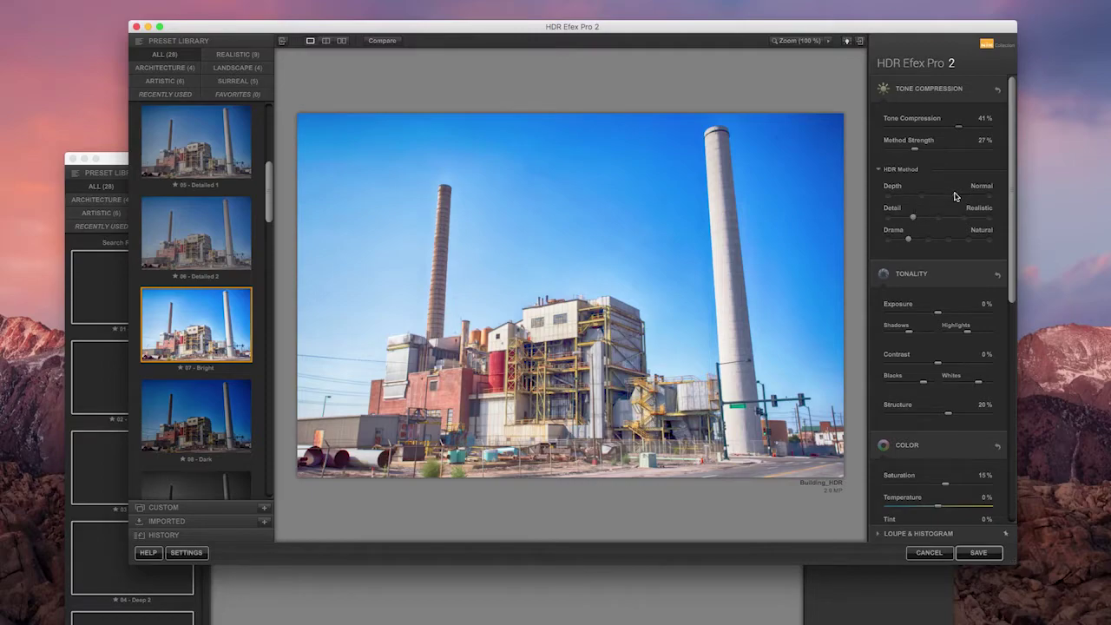
{"action": "left_click", "coordinate": [924, 196]}
{"action": "left_click_drag", "start_coordinate": [923, 198], "coordinate": [915, 201]}
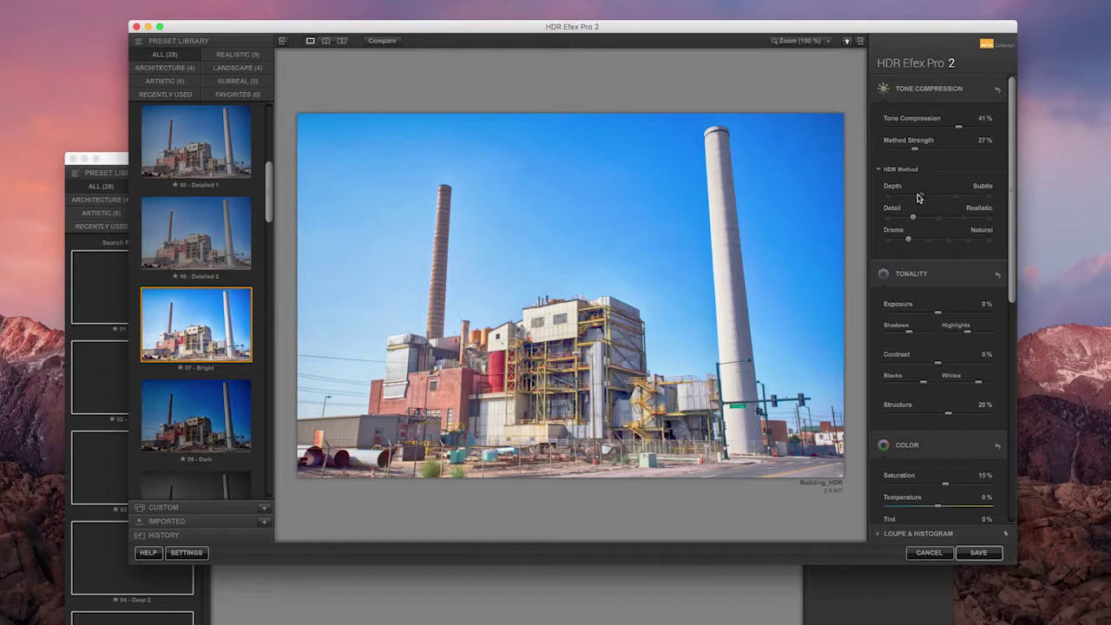
Try the HDR method with Strong depth, Grungy detail, and Grainy and Dingy drama.
{"action": "left_click", "coordinate": [988, 198]}
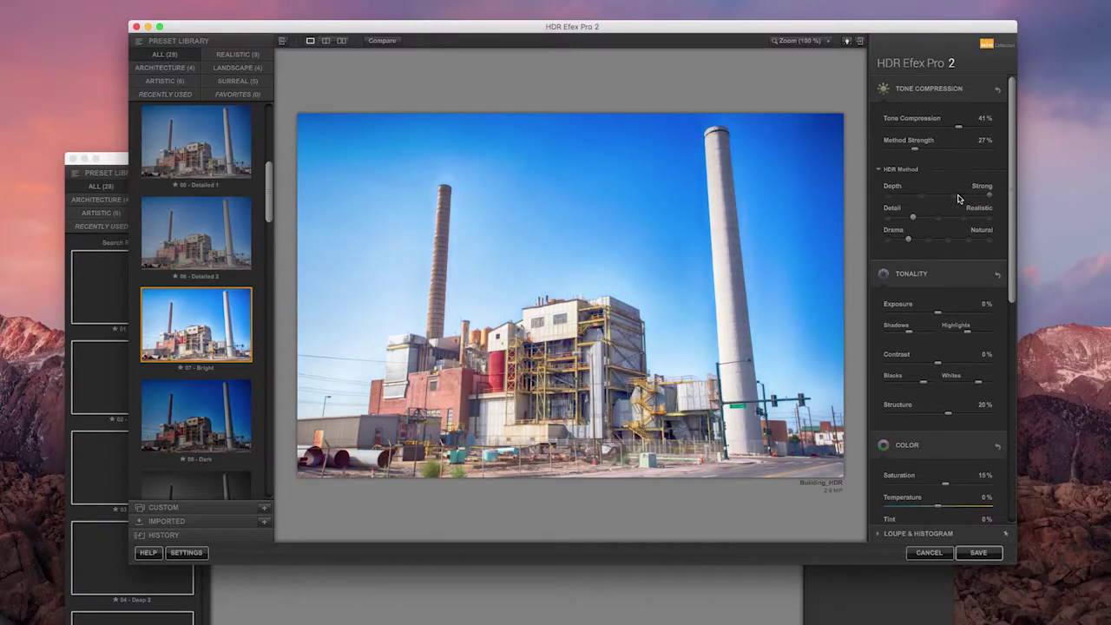
{"action": "left_click", "coordinate": [990, 217]}
{"action": "left_click", "coordinate": [990, 241]}
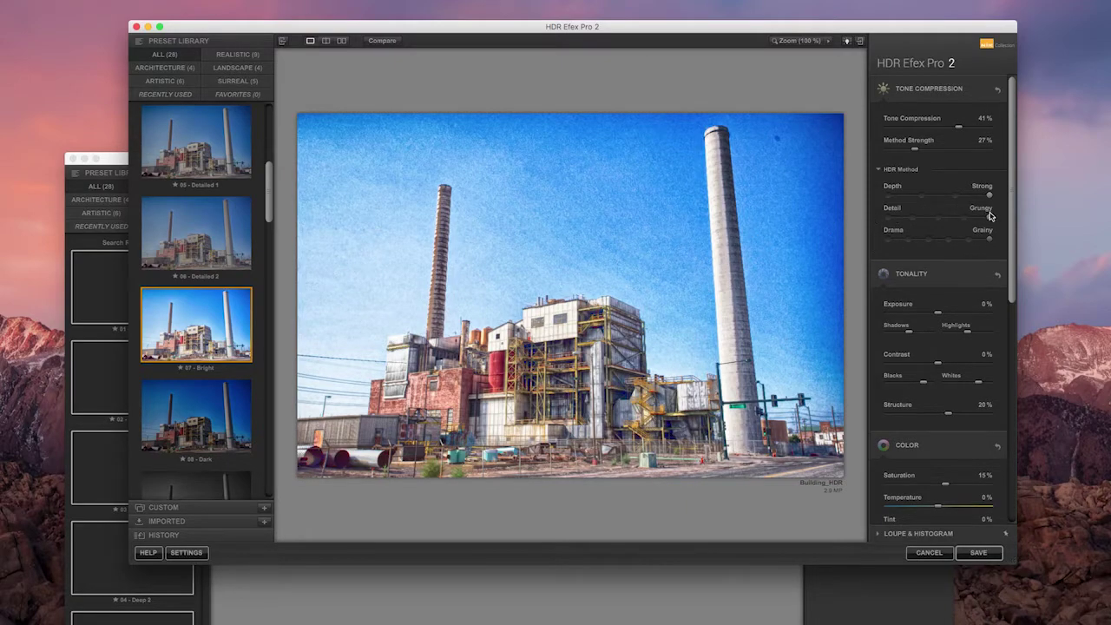
{"action": "left_click", "coordinate": [948, 241]}
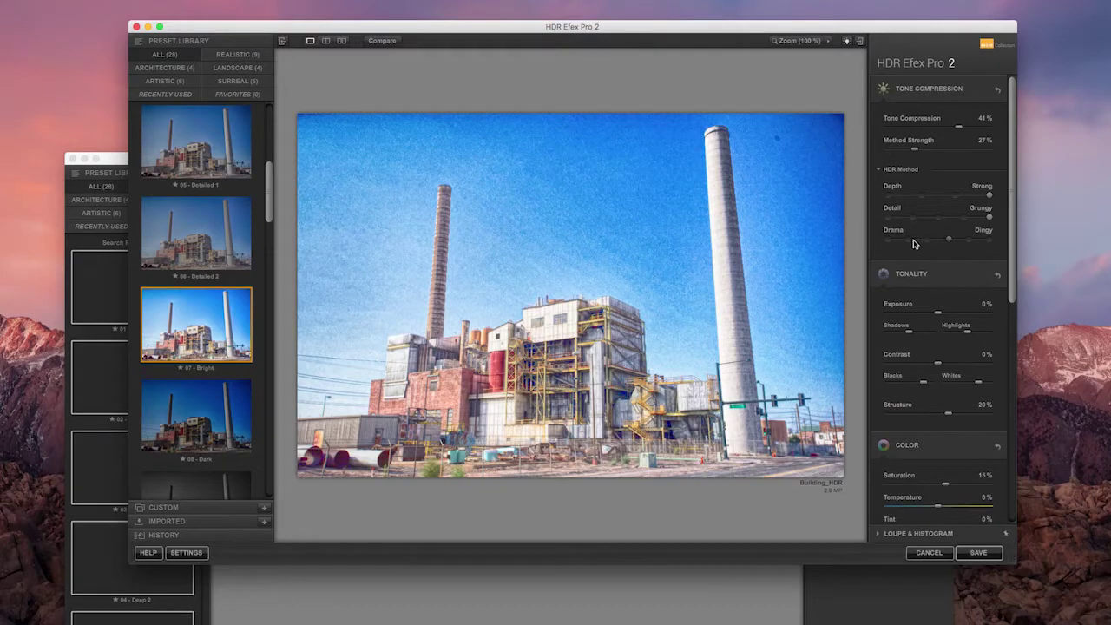
Set the HDR method to Natural drama, Accentuated detail and Subtle depth.
{"action": "left_click", "coordinate": [909, 241]}
{"action": "left_click", "coordinate": [940, 217]}
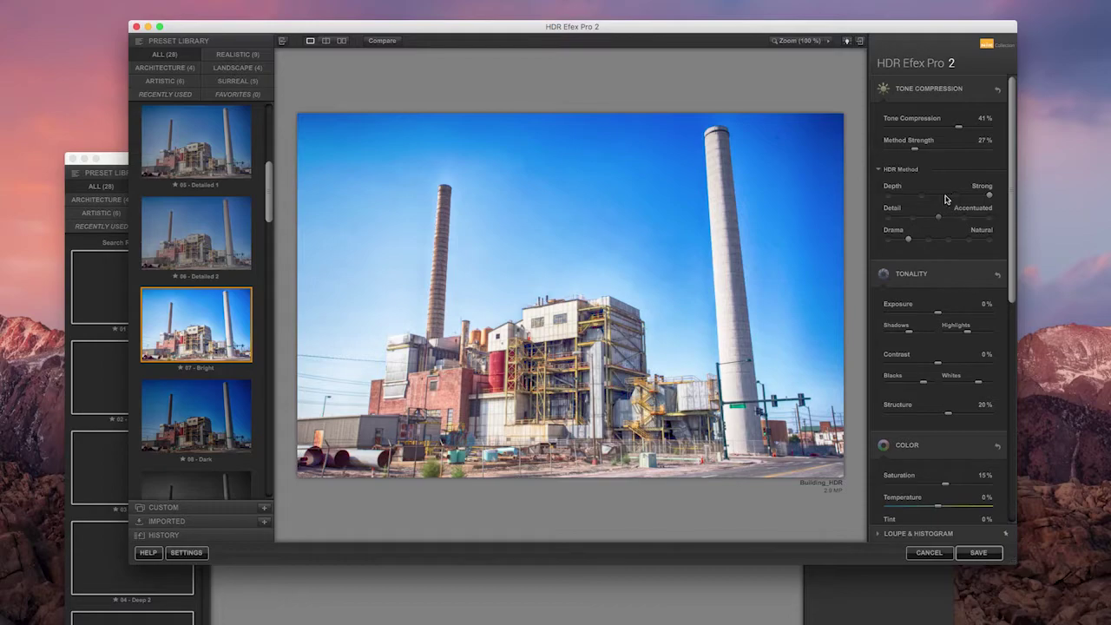
{"action": "left_click", "coordinate": [923, 198]}
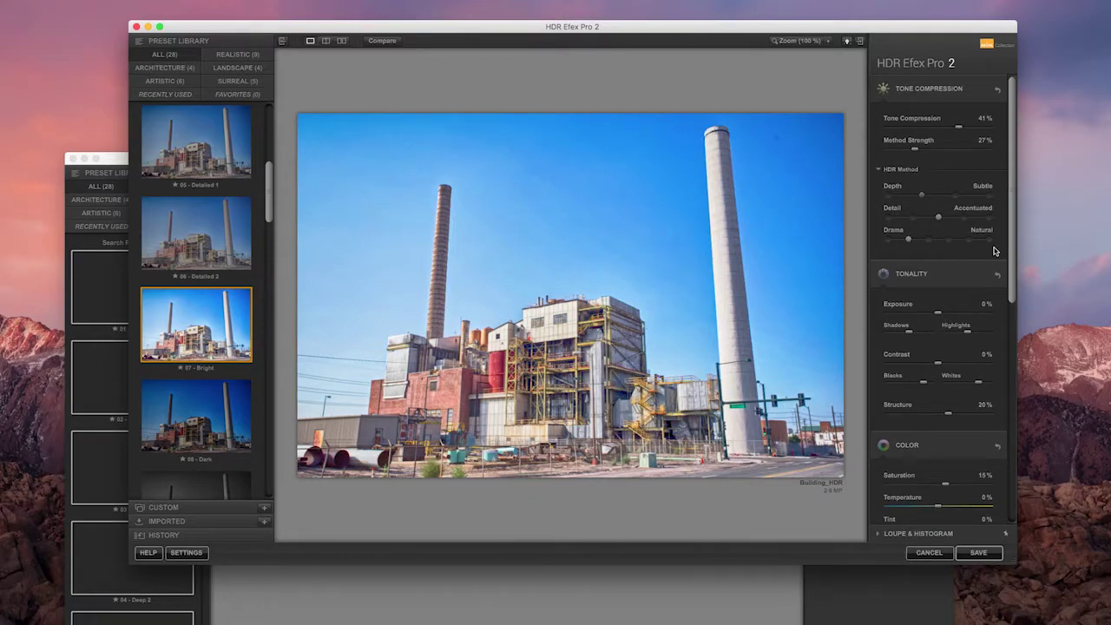
Look over the selective and finishing adjustments and cancel the HDR edit of the Building photo.
{"action": "left_click_drag", "start_coordinate": [1009, 232], "coordinate": [975, 471]}
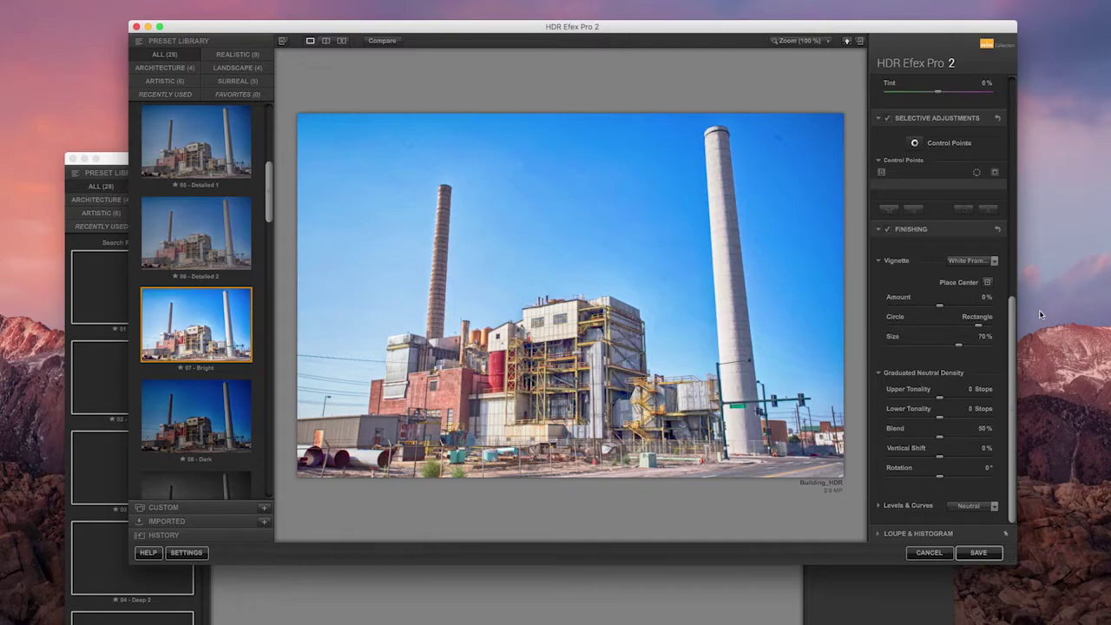
{"action": "left_click_drag", "start_coordinate": [1012, 309], "coordinate": [1015, 330]}
{"action": "left_click", "coordinate": [928, 552]}
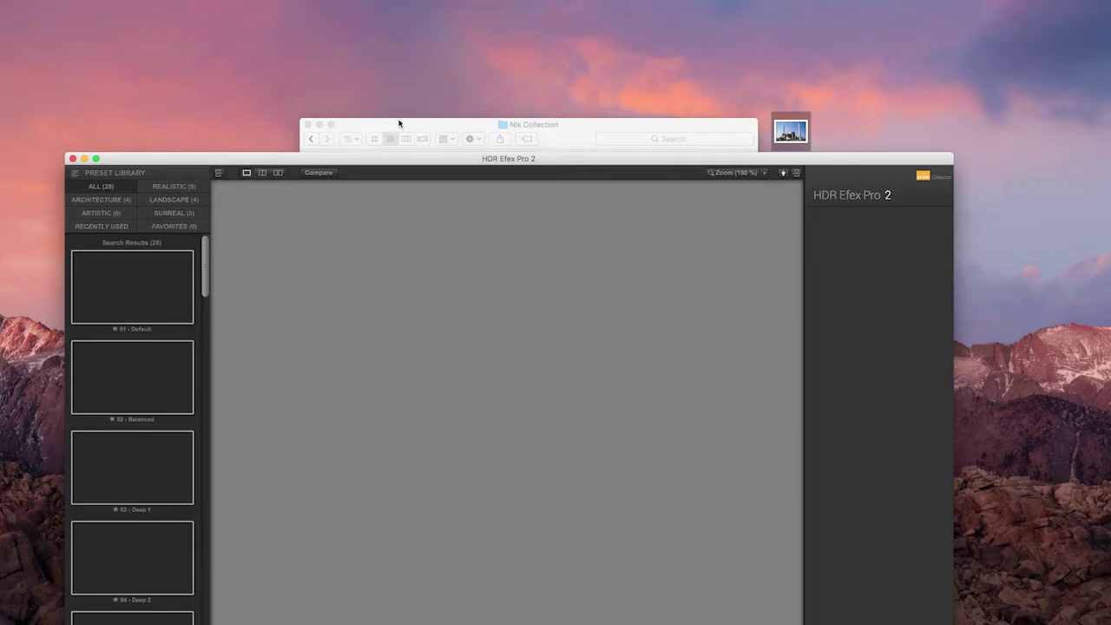
Switch back to Chrome and view the plug-in overview on the Nik Collection page.
{"action": "key", "text": "super+Tab"}
{"action": "key", "text": "super+Tab"}
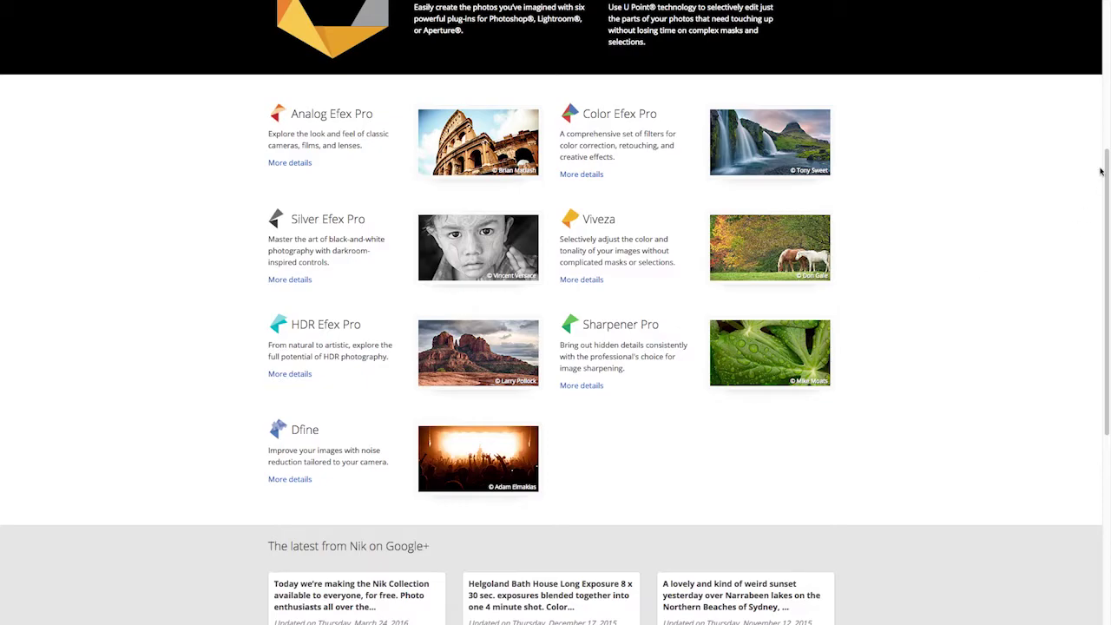
{"action": "left_click_drag", "start_coordinate": [1105, 167], "coordinate": [1082, 169]}
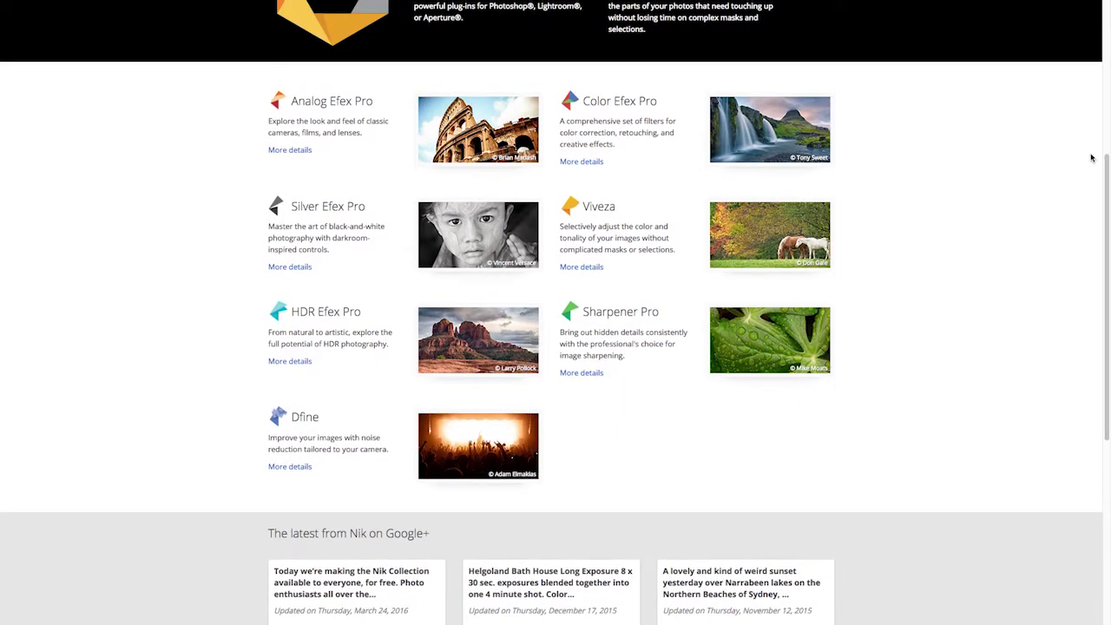